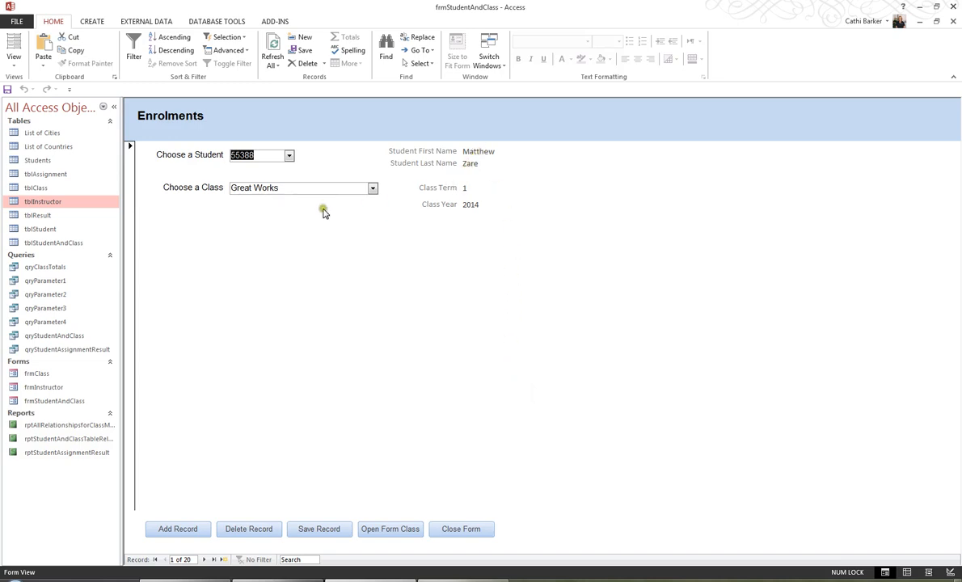
left_click(290, 156)
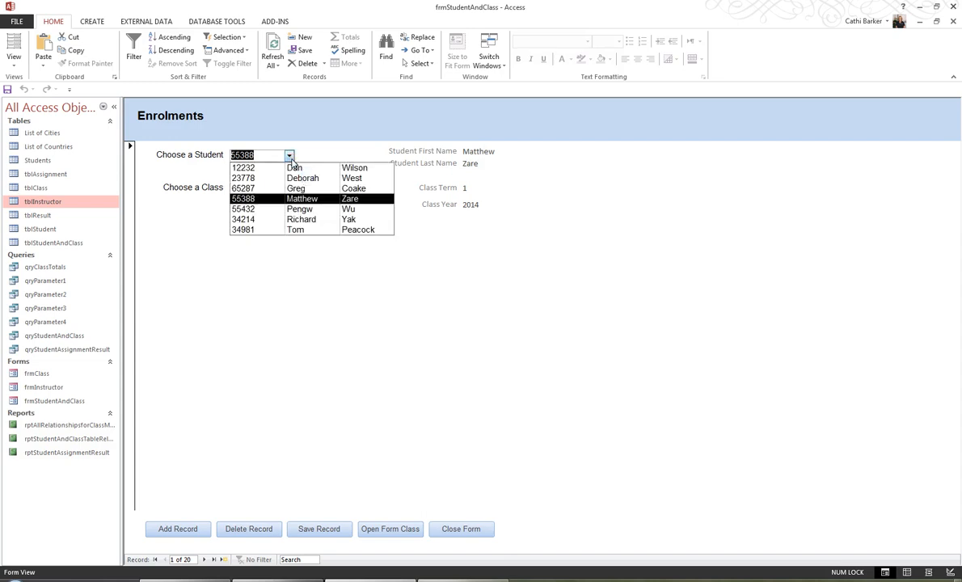
left_click(299, 189)
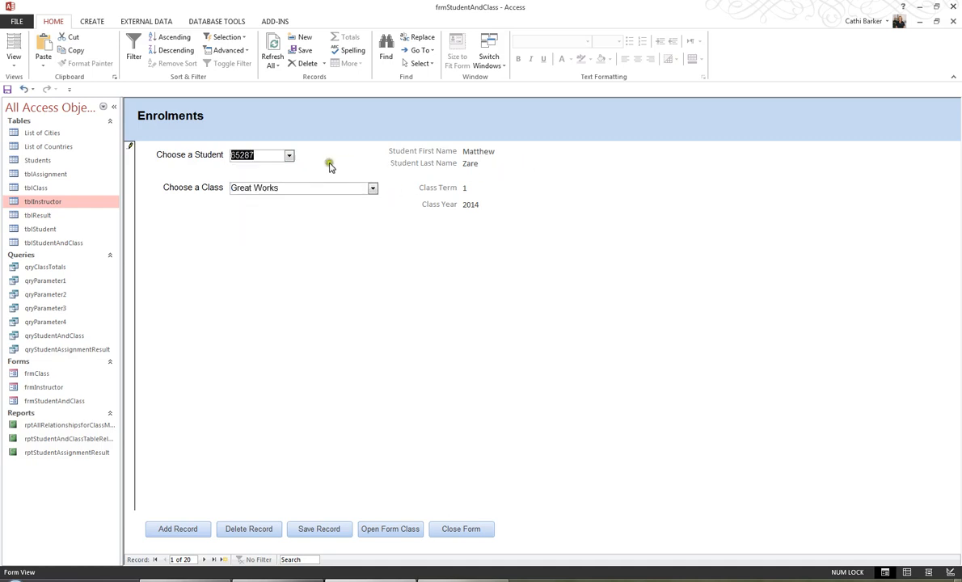
left_click(289, 156)
left_click(297, 199)
left_click(371, 189)
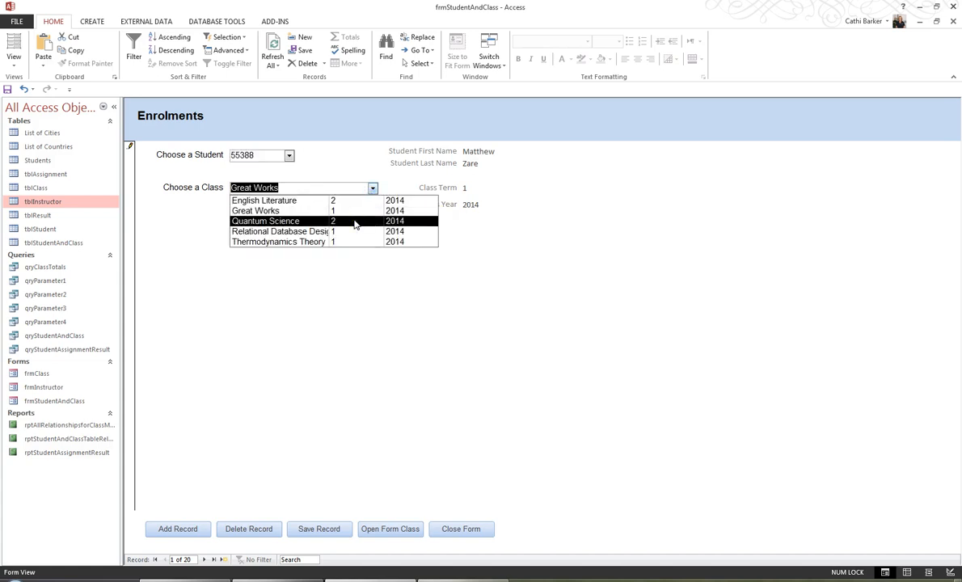
left_click(354, 220)
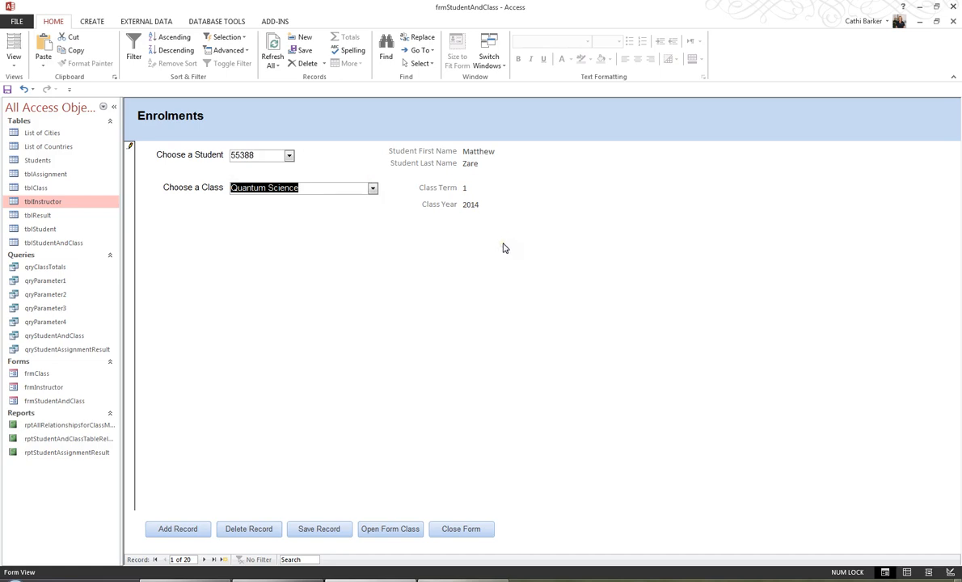
key("Escape")
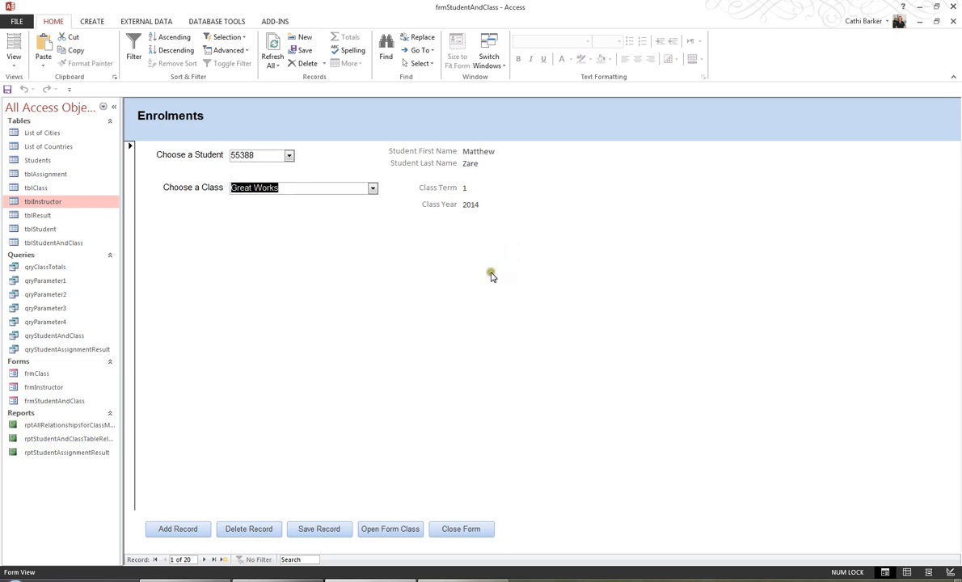
Add a new enrolment record for the fourth student in the list, with English Literature as the class.
left_click(189, 529)
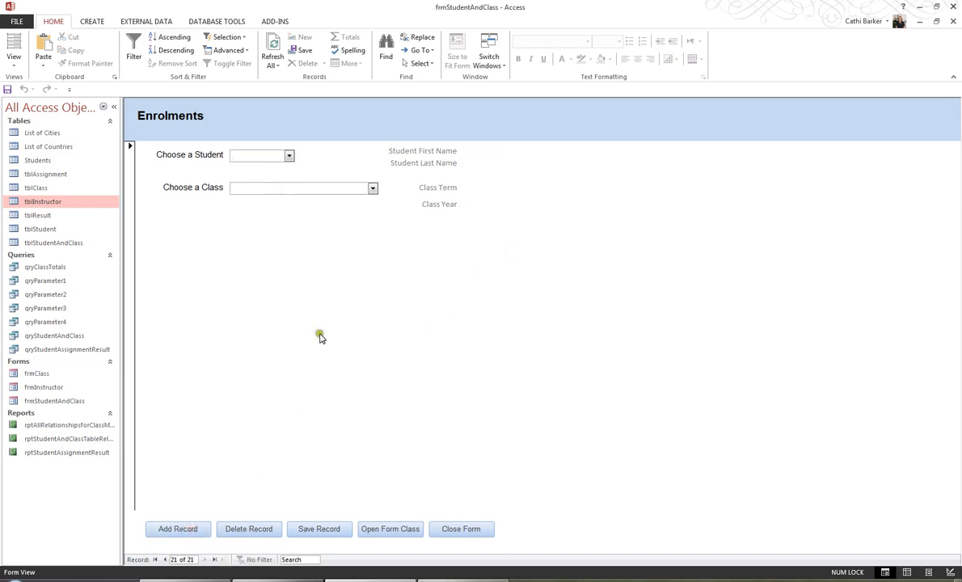
left_click(290, 156)
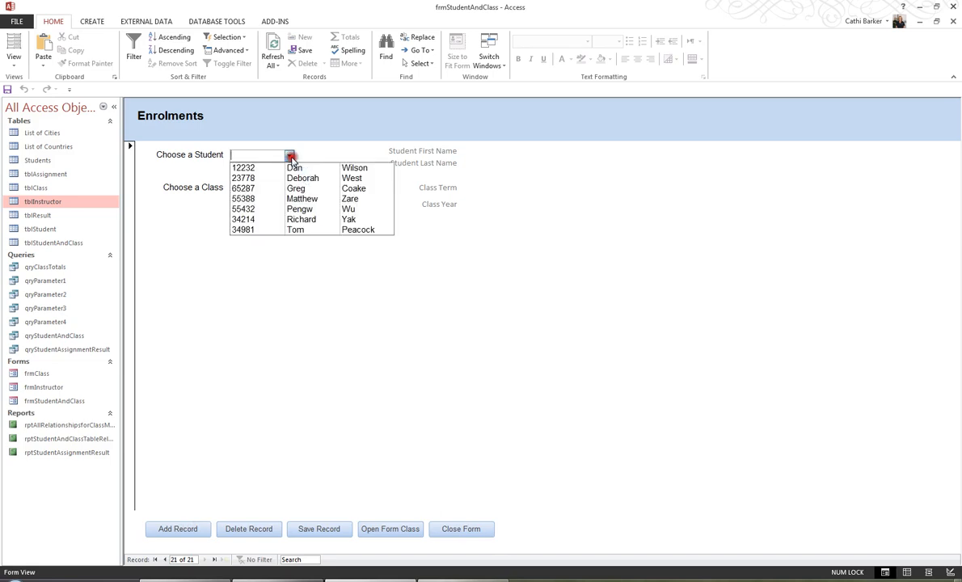
left_click(301, 199)
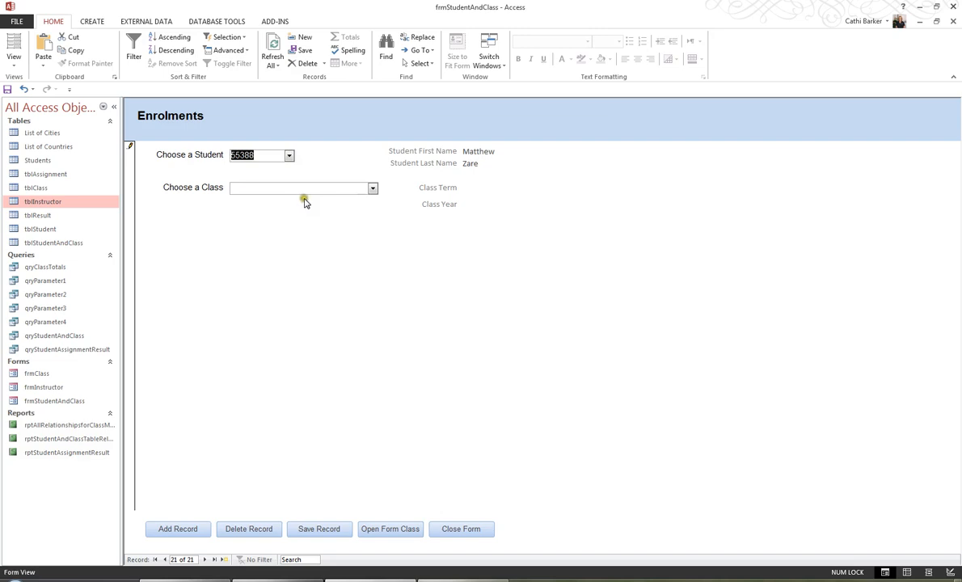
left_click(373, 188)
left_click(355, 200)
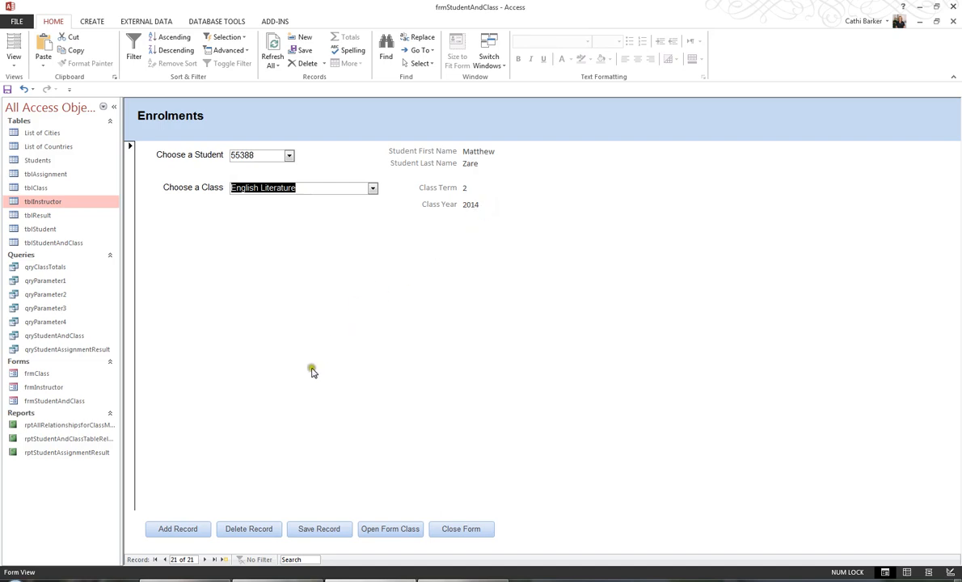
Add an enrolment record for the second student in the list with the class Thermodynamics Theory, and refresh all records.
left_click(200, 531)
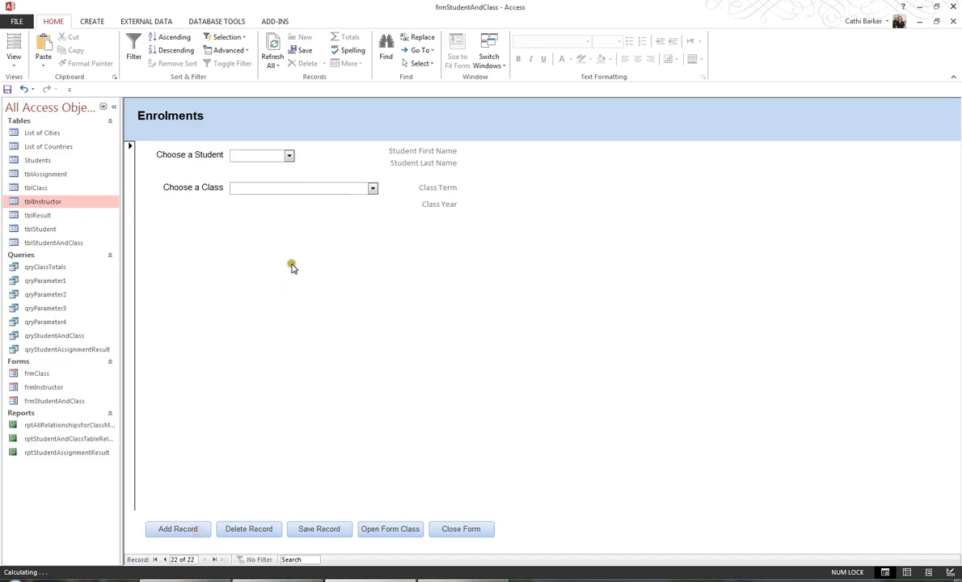
left_click(289, 156)
left_click(295, 178)
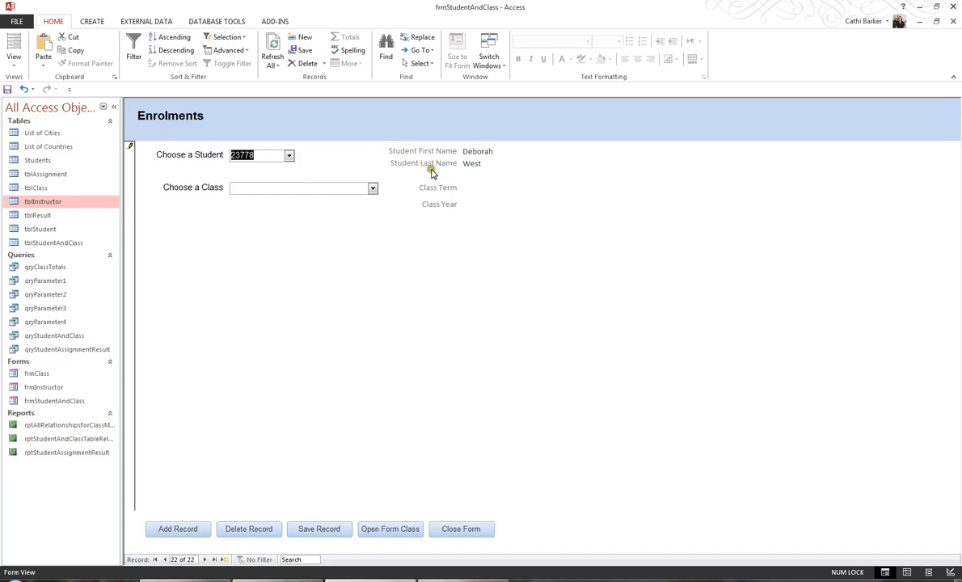
left_click(373, 188)
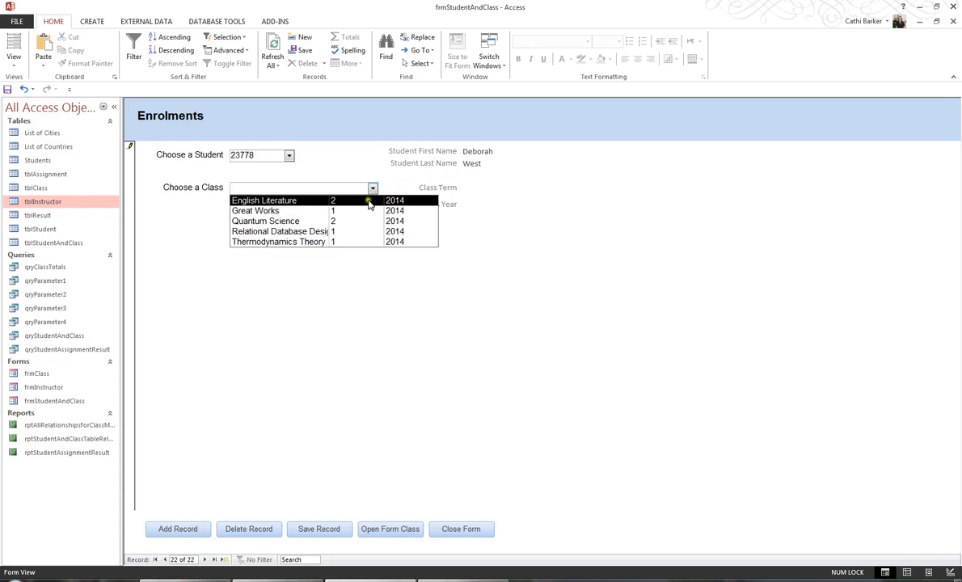
left_click(343, 241)
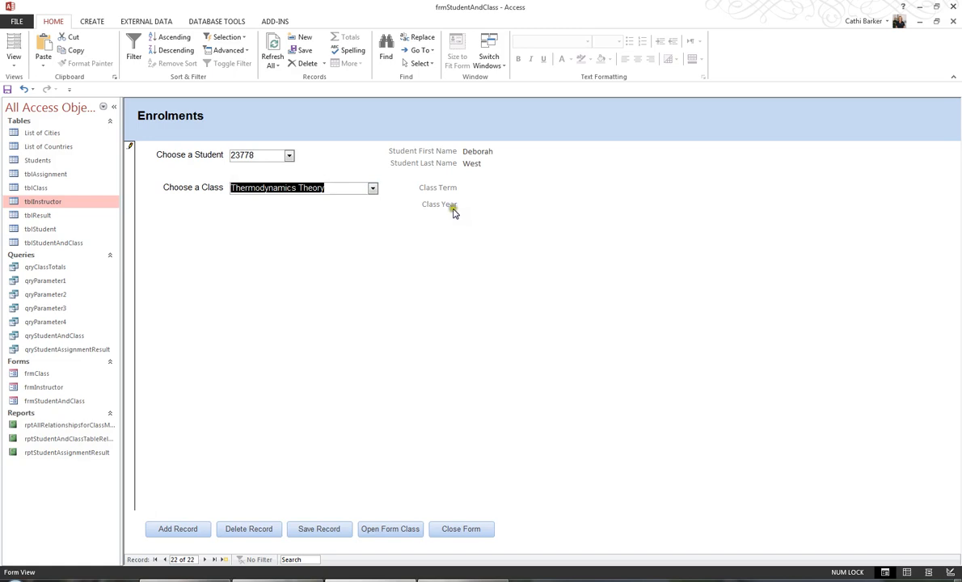
left_click(279, 52)
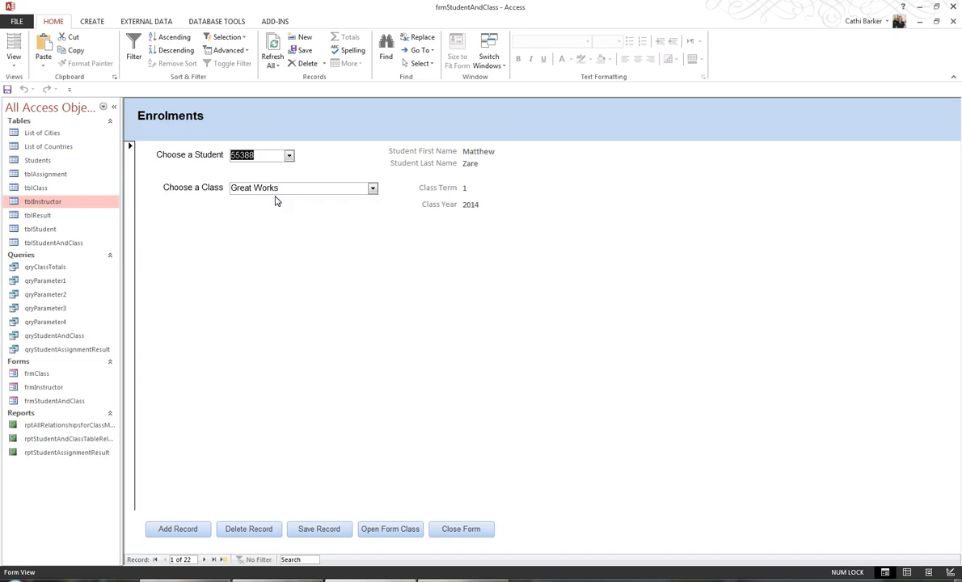
left_click(304, 232)
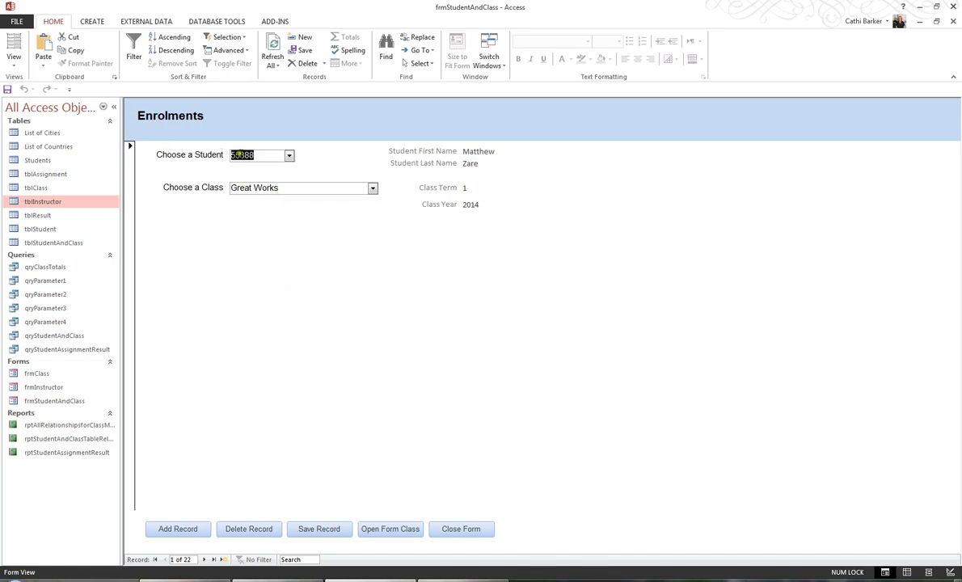
Create a new macro containing the RefreshRecord action.
left_click(94, 23)
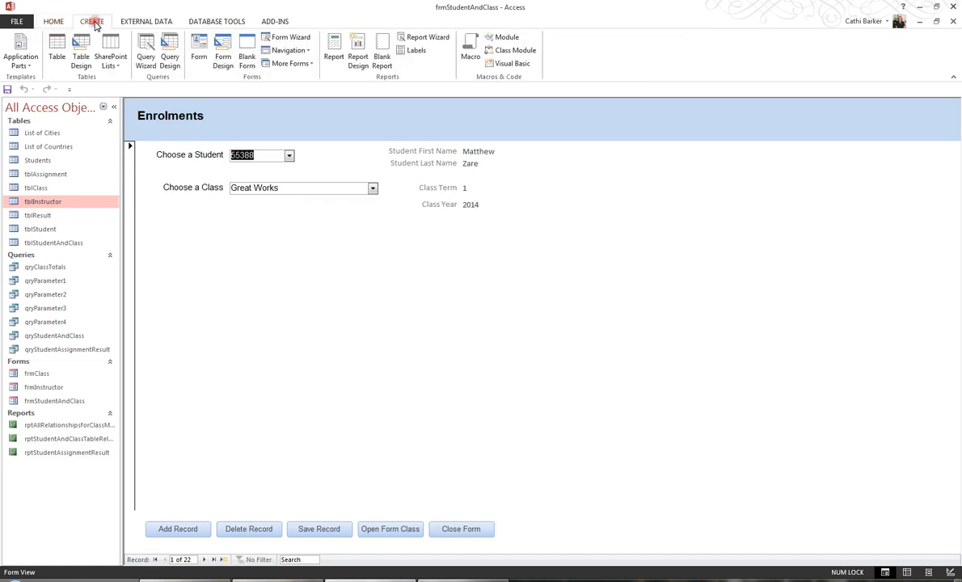
left_click(469, 57)
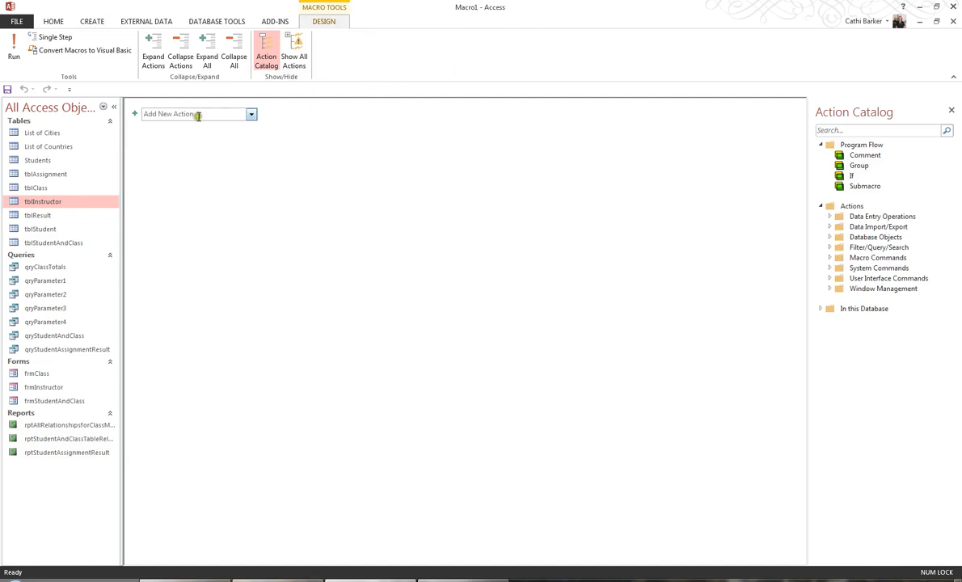
left_click(252, 116)
left_click_drag(252, 183, 252, 245)
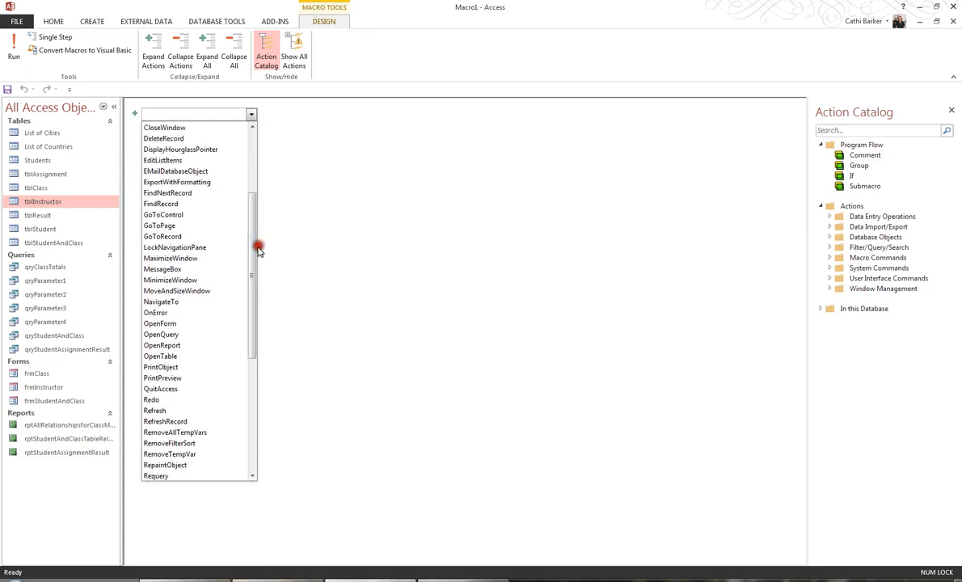
left_click(186, 422)
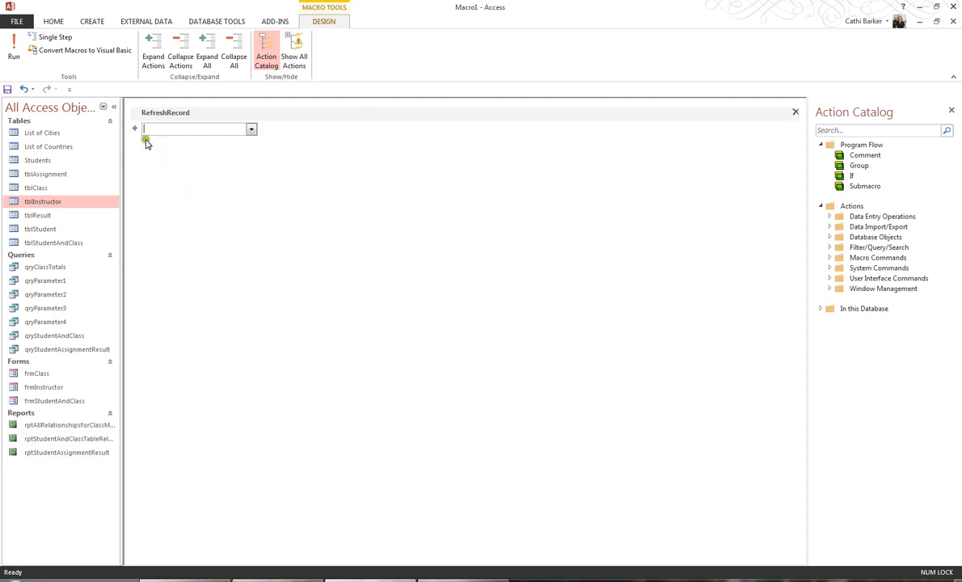
Save the macro as mcrRefresh and close it.
left_click(7, 90)
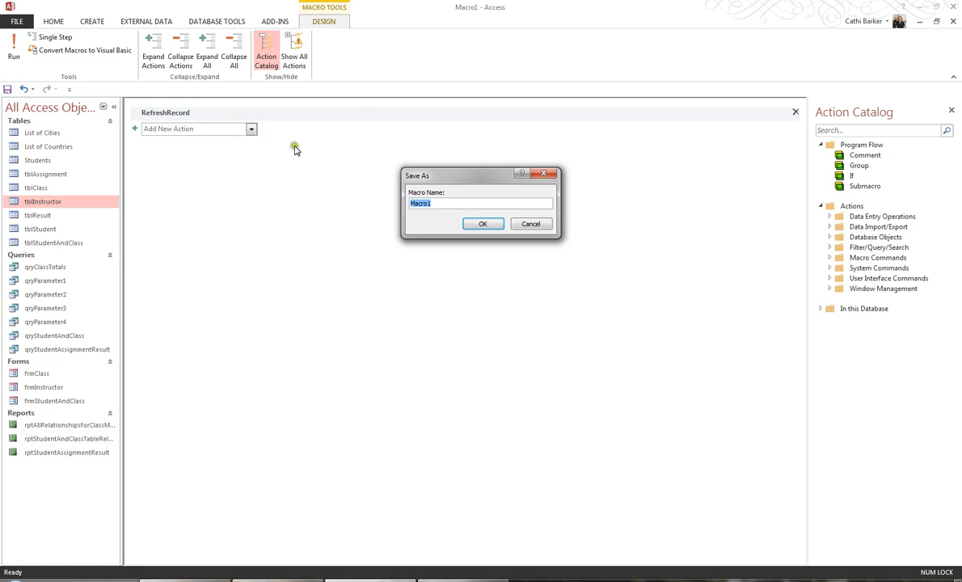
type("mcrRefresh")
left_click(483, 225)
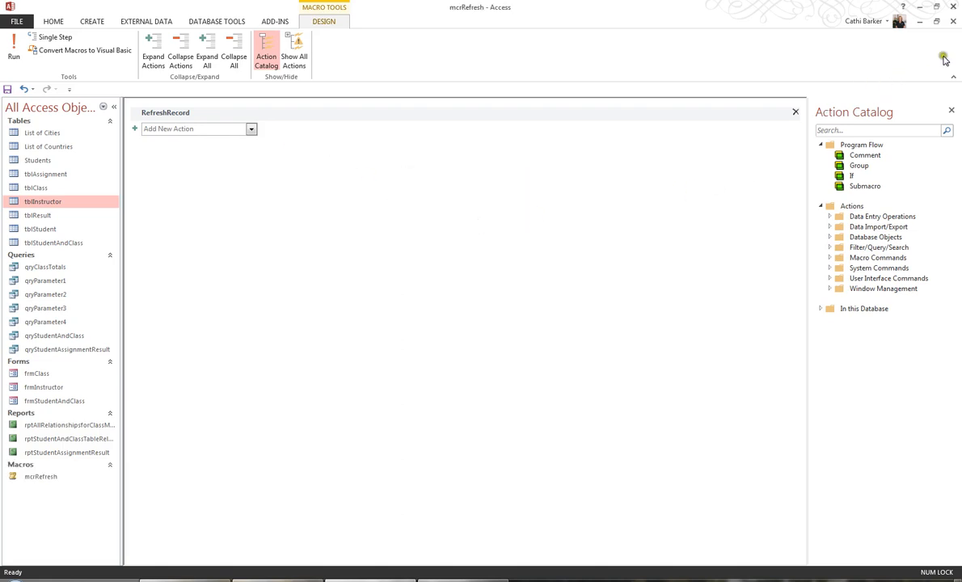
left_click(953, 23)
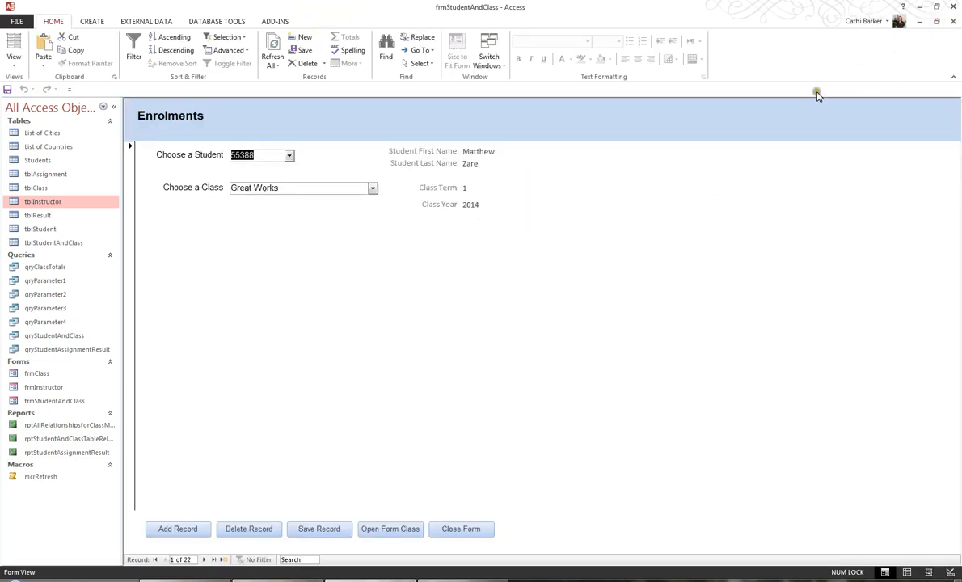
In the Enrolments form's Design View, assign the mcrRefresh macro to the After Update event of the ClassID combo box.
left_click(15, 59)
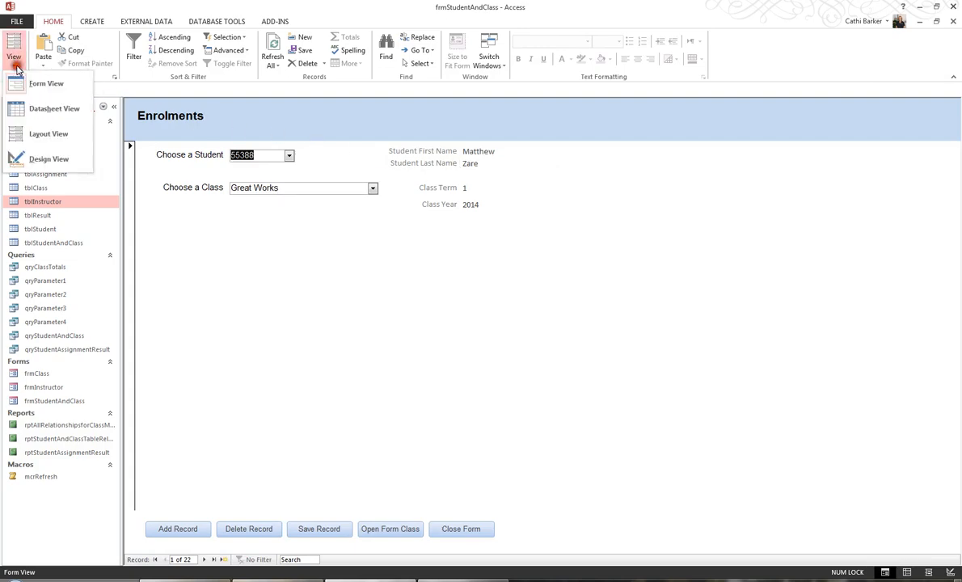
left_click(36, 159)
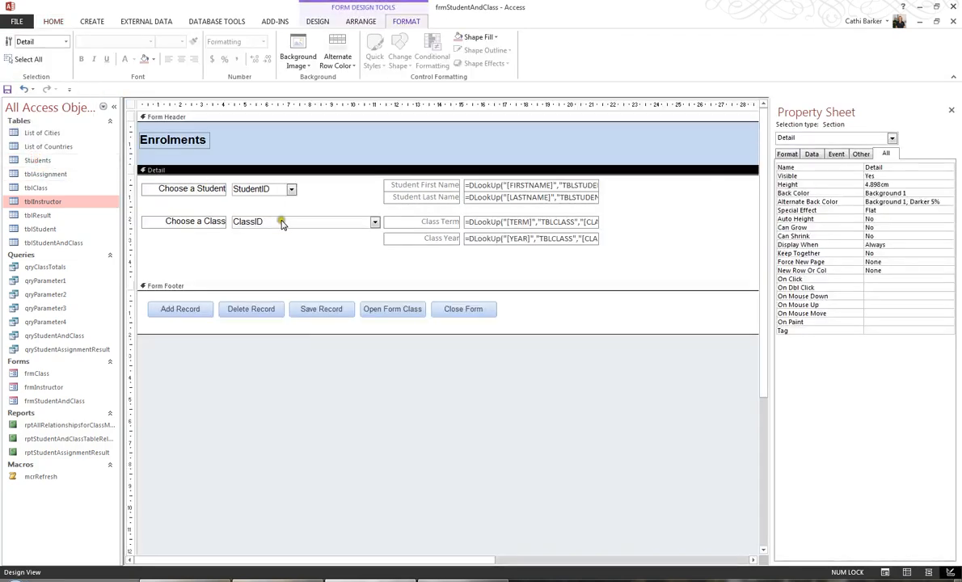
left_click(241, 221)
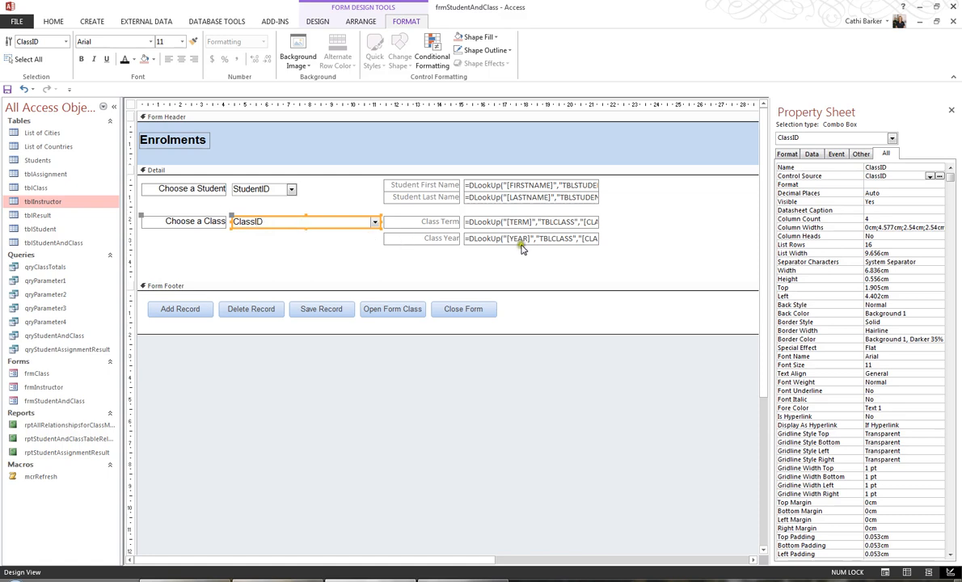
left_click(836, 155)
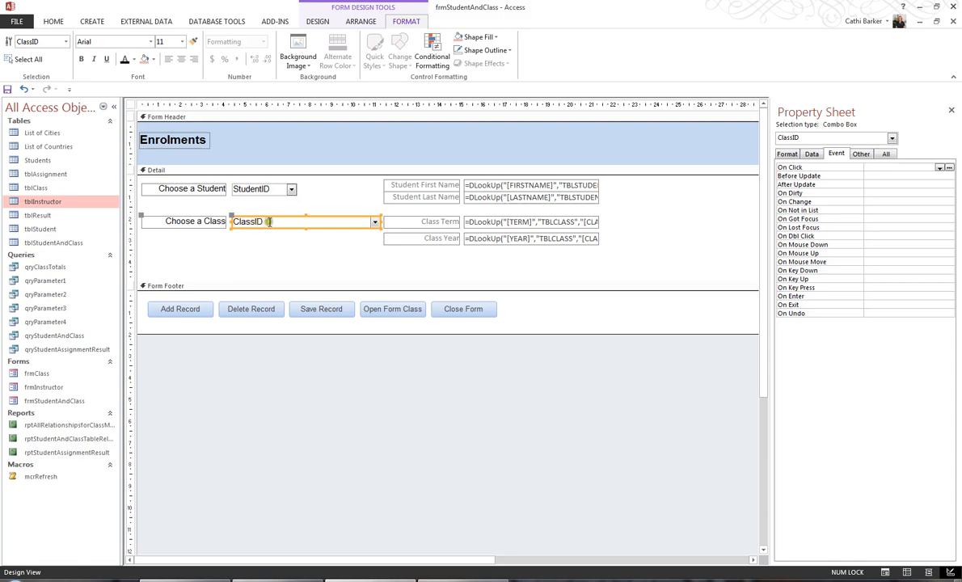
left_click(872, 185)
left_click(938, 184)
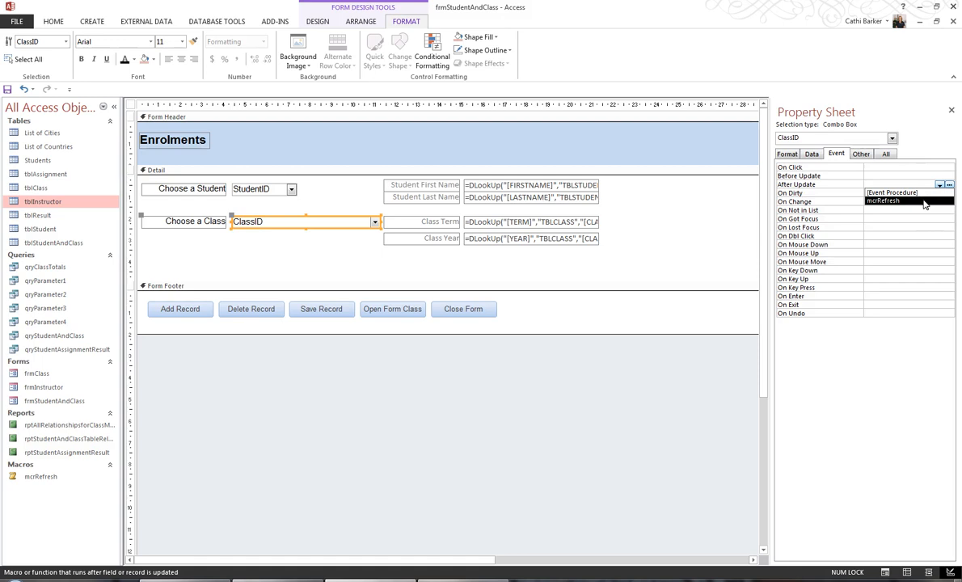
left_click(925, 202)
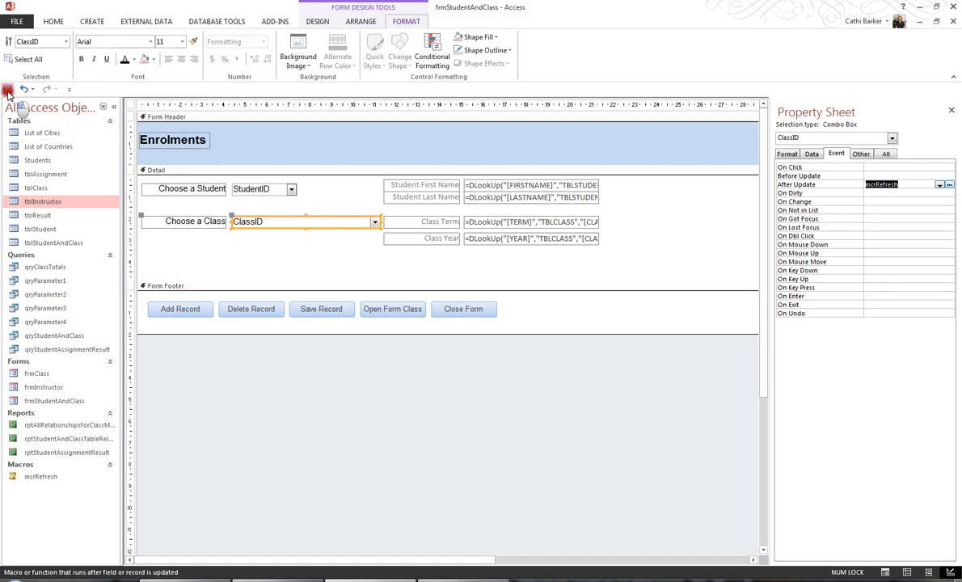
Return to Form View and add an enrolment record for the last student in the list with the class English Literature.
left_click(52, 21)
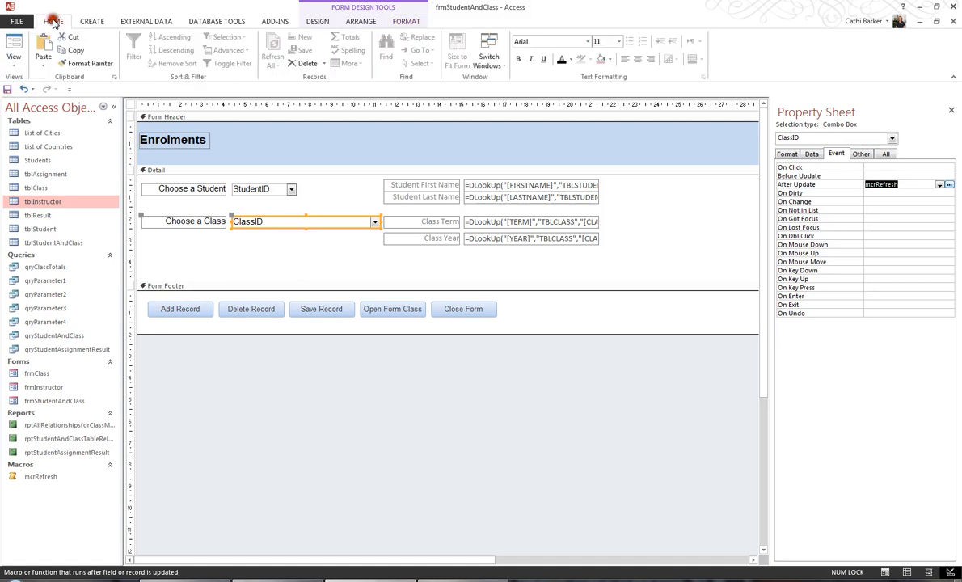
left_click(15, 50)
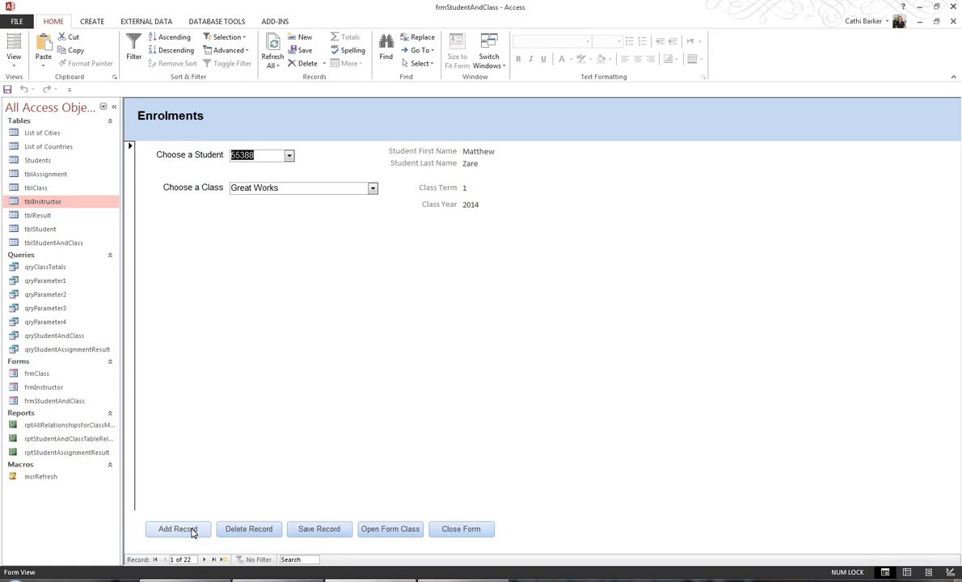
left_click(193, 530)
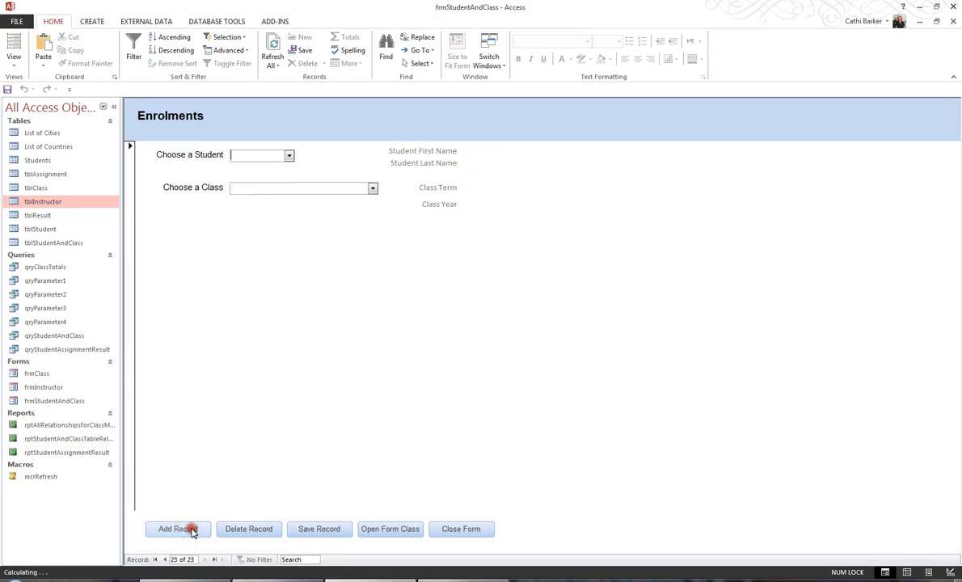
left_click(290, 156)
left_click(304, 229)
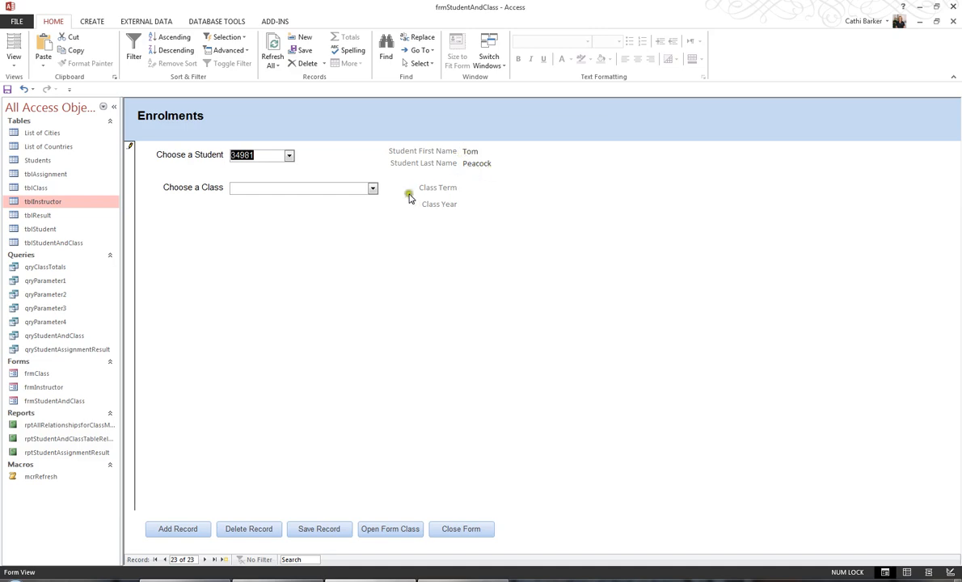
left_click(373, 188)
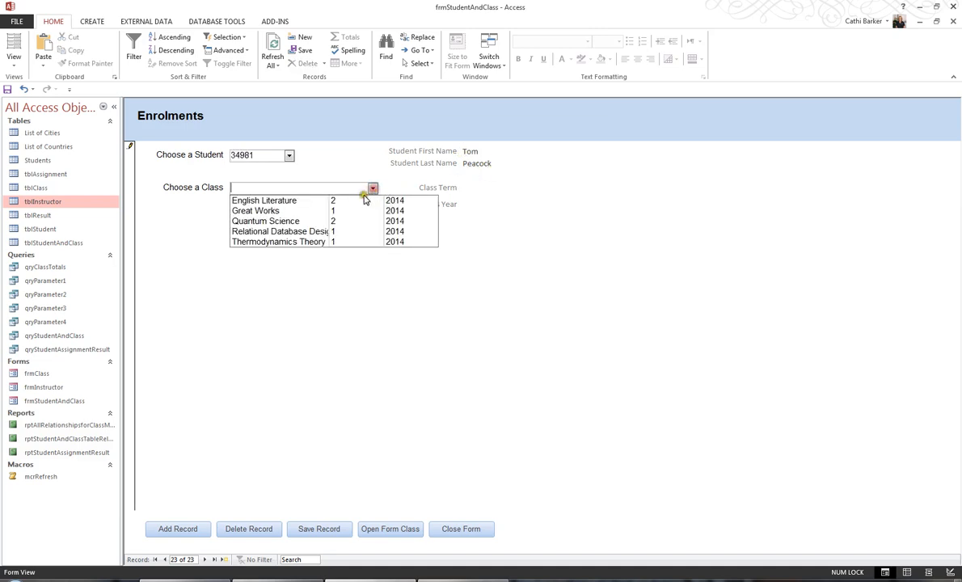
left_click(368, 200)
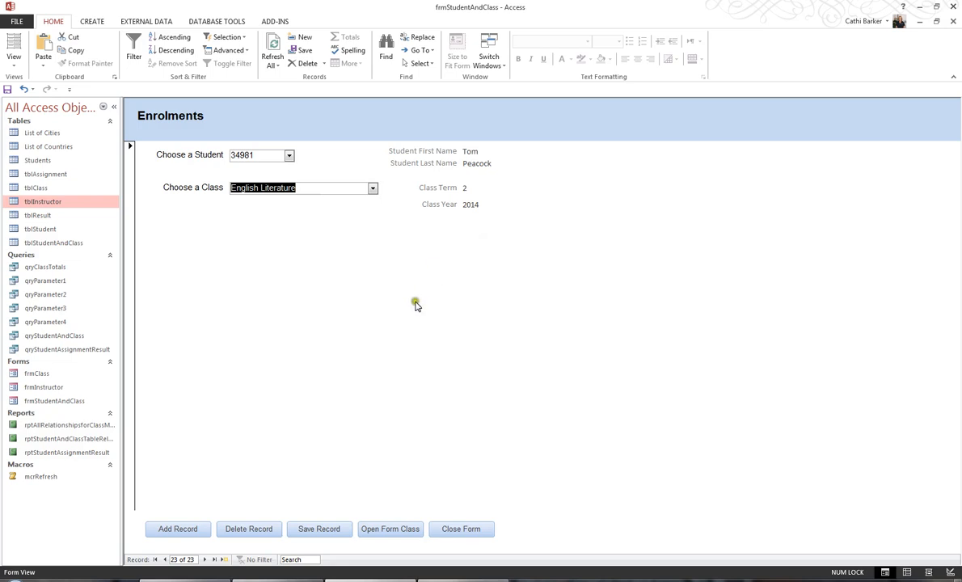
Add an enrolment record for the fifth student in the list with the class Quantum Science.
left_click(179, 529)
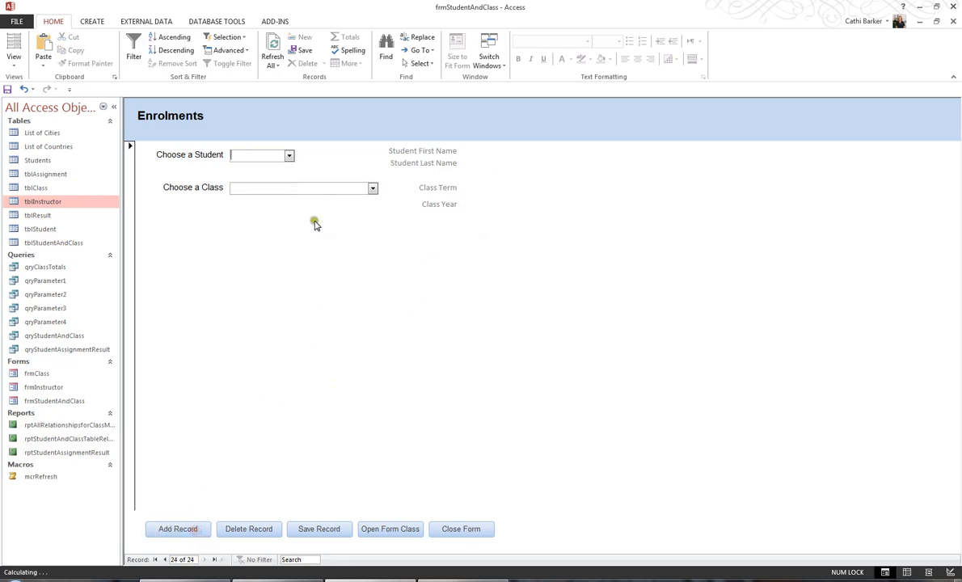
left_click(289, 156)
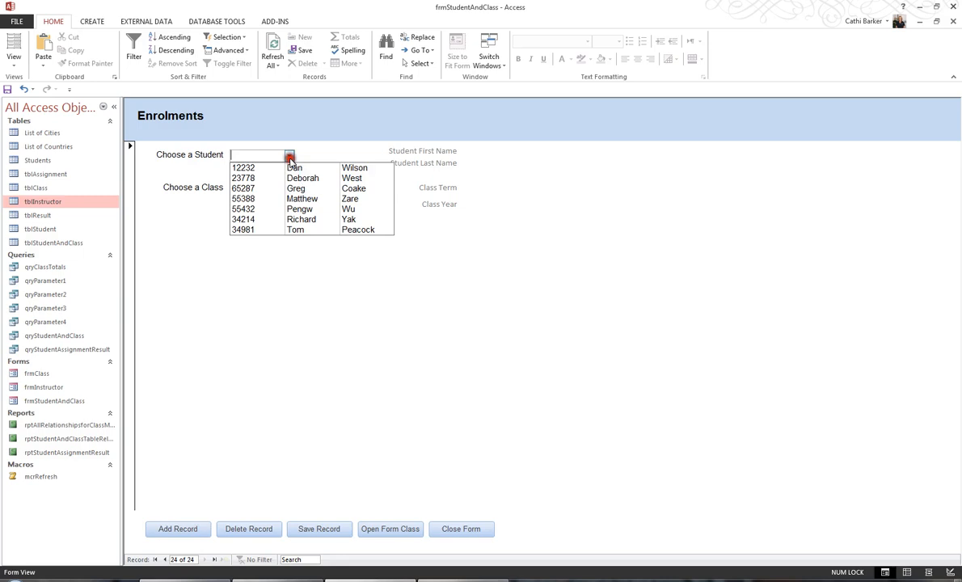
left_click(300, 209)
left_click(372, 189)
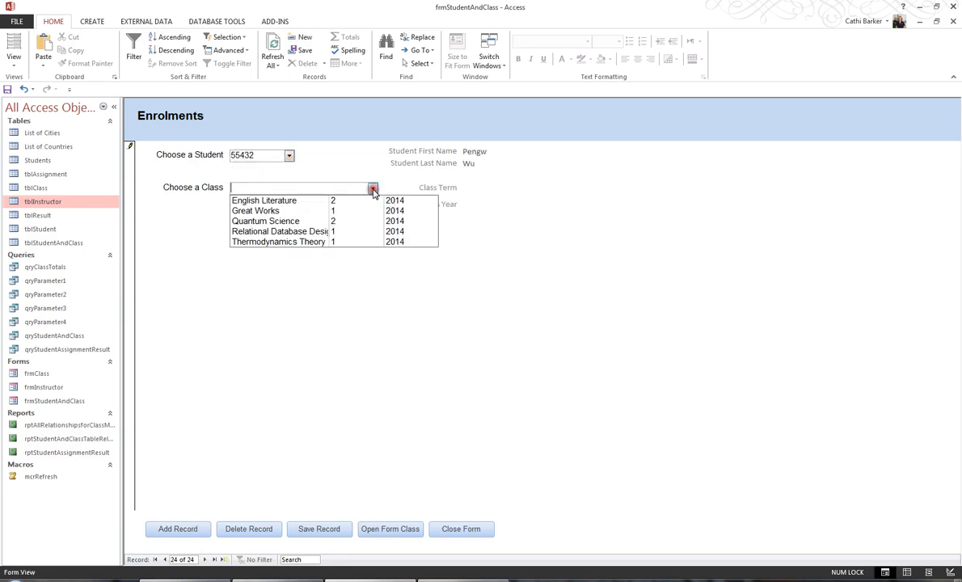
left_click(338, 219)
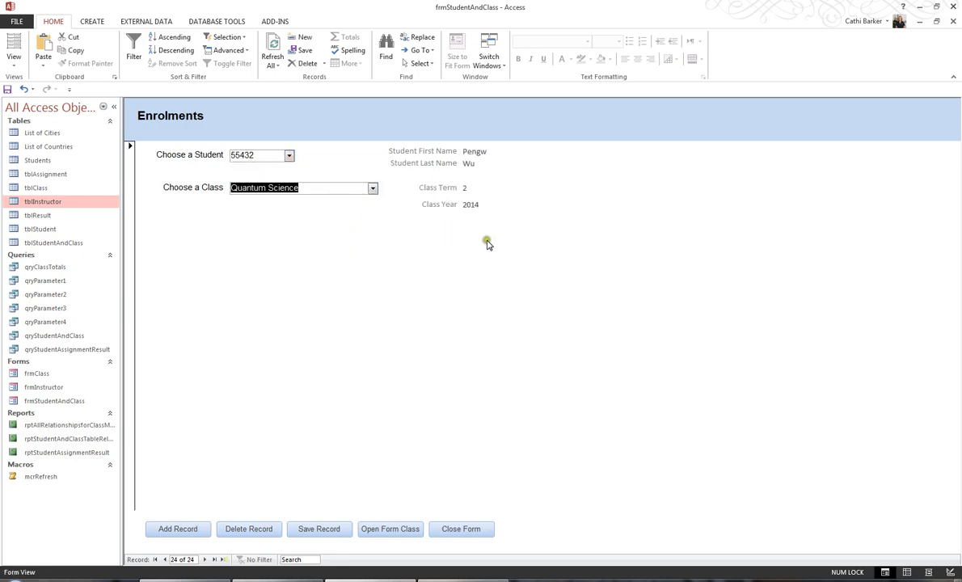
Add an enrolment record for the sixth student in the list with the class English Literature.
left_click(186, 529)
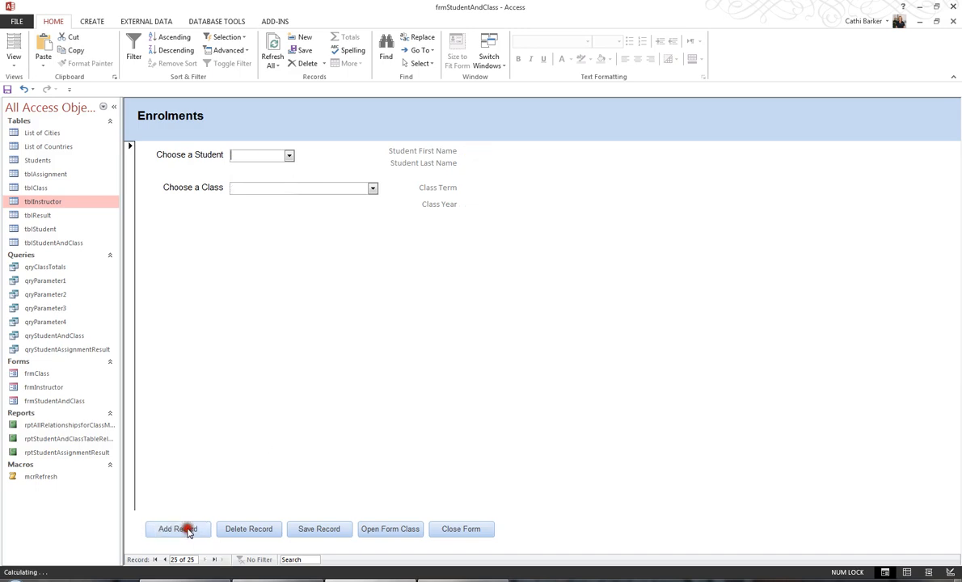
left_click(290, 156)
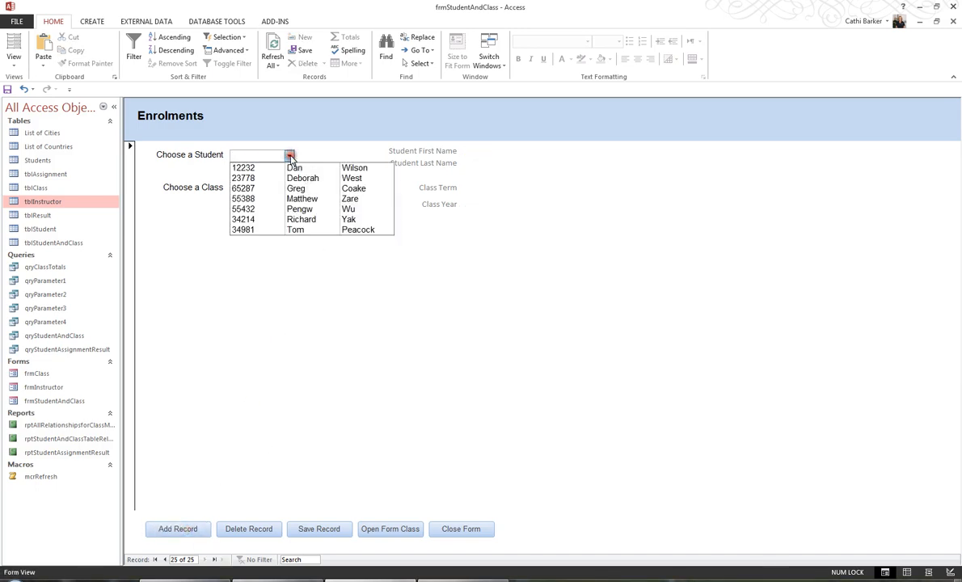
left_click(304, 219)
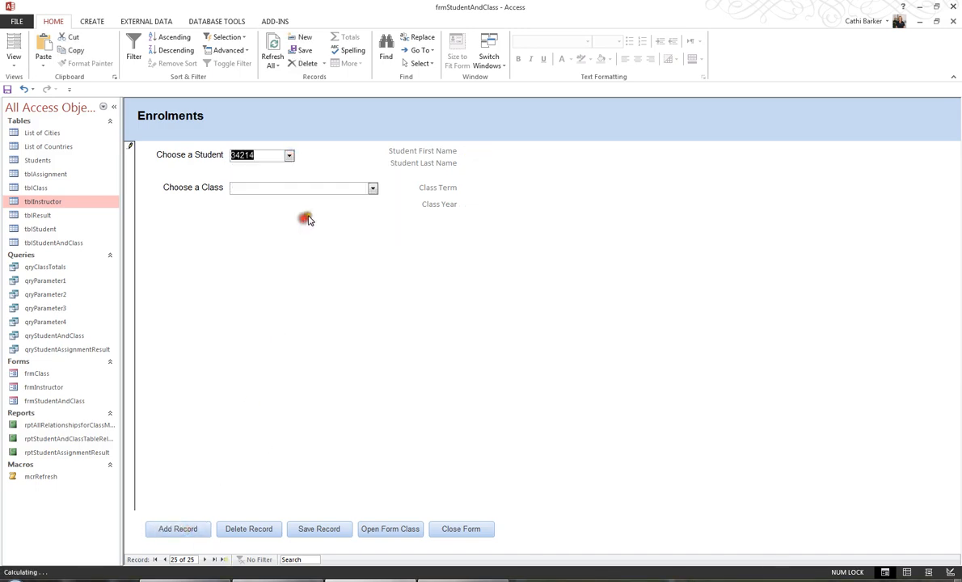
left_click(373, 190)
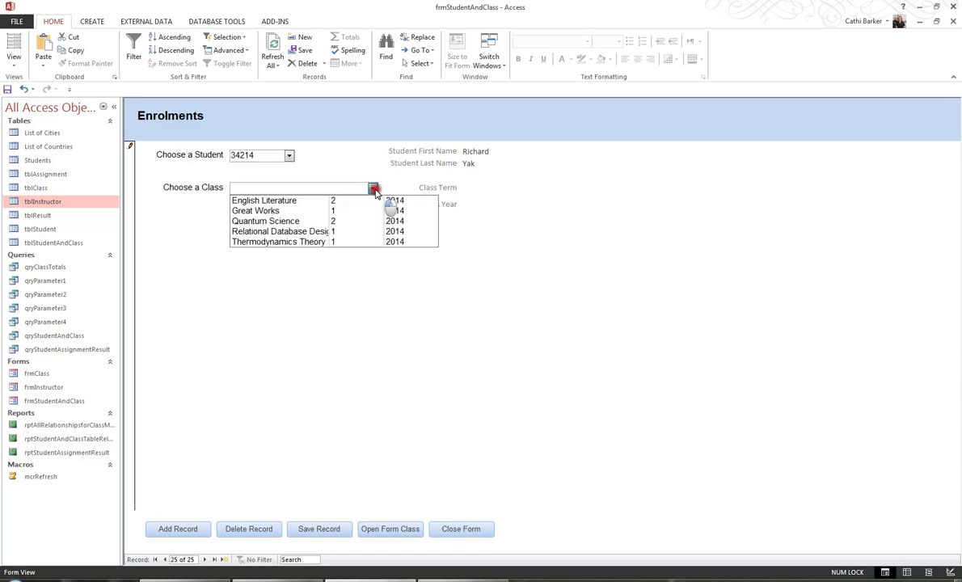
left_click(333, 205)
Add an enrolment record for the third student in the list with the class English Literature.
left_click(193, 528)
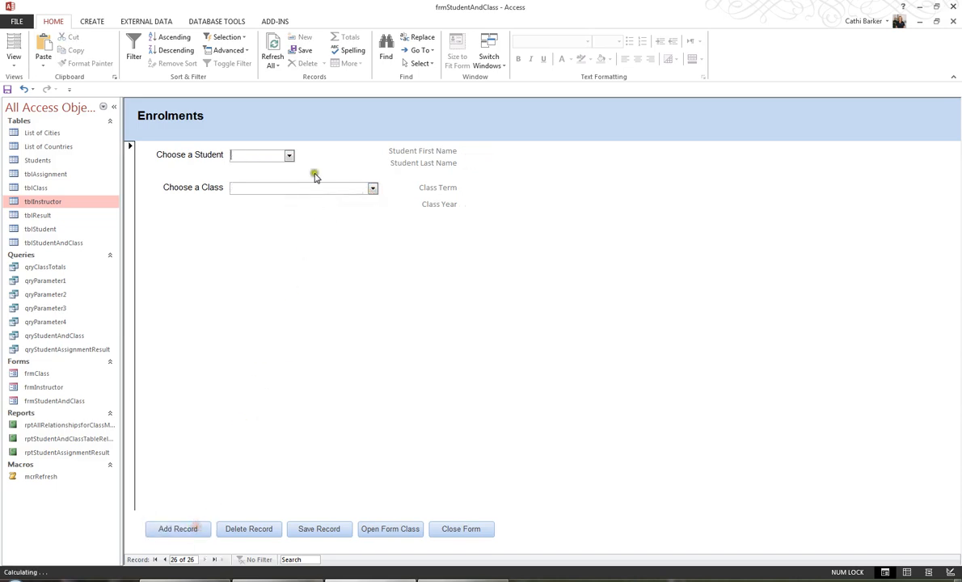
left_click(289, 156)
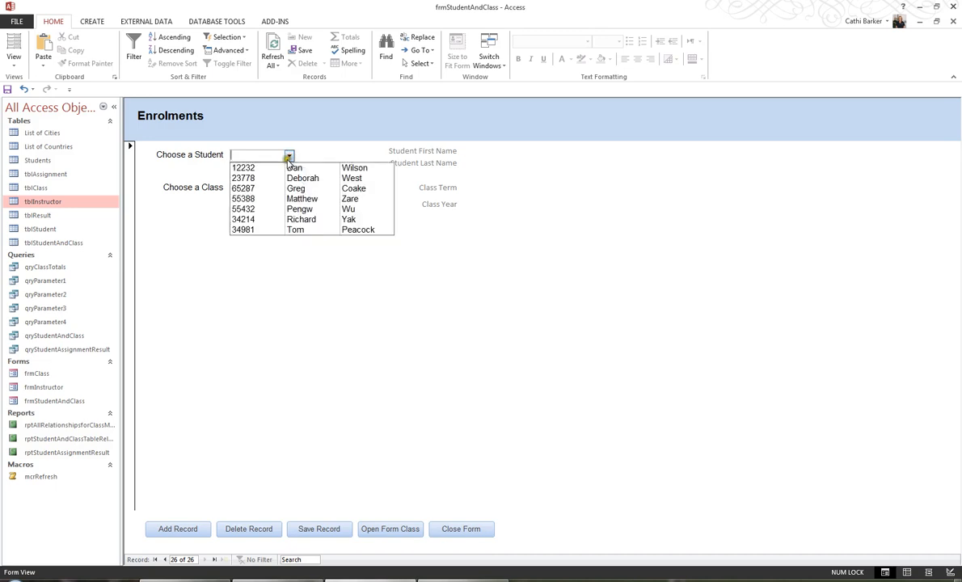
left_click(281, 187)
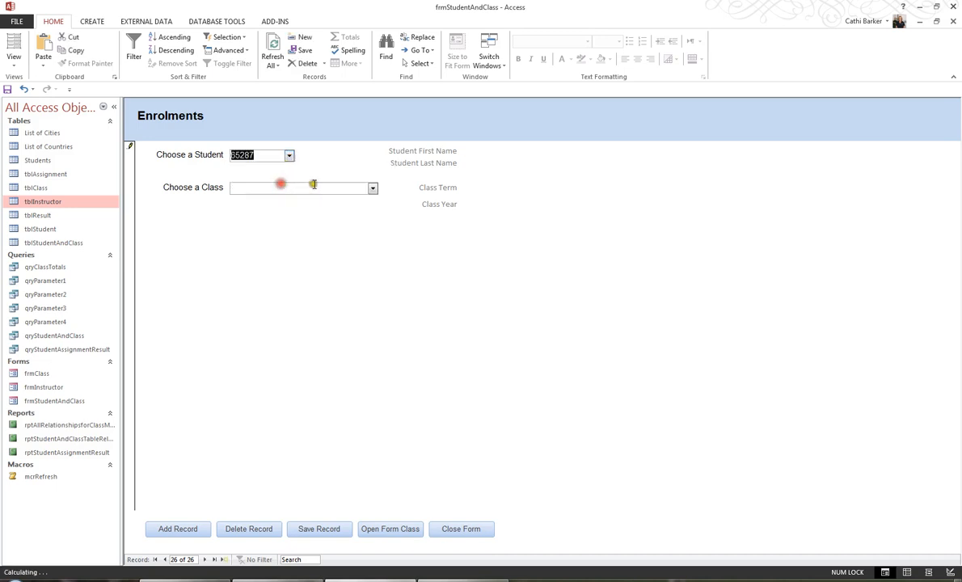
left_click(373, 188)
left_click(343, 202)
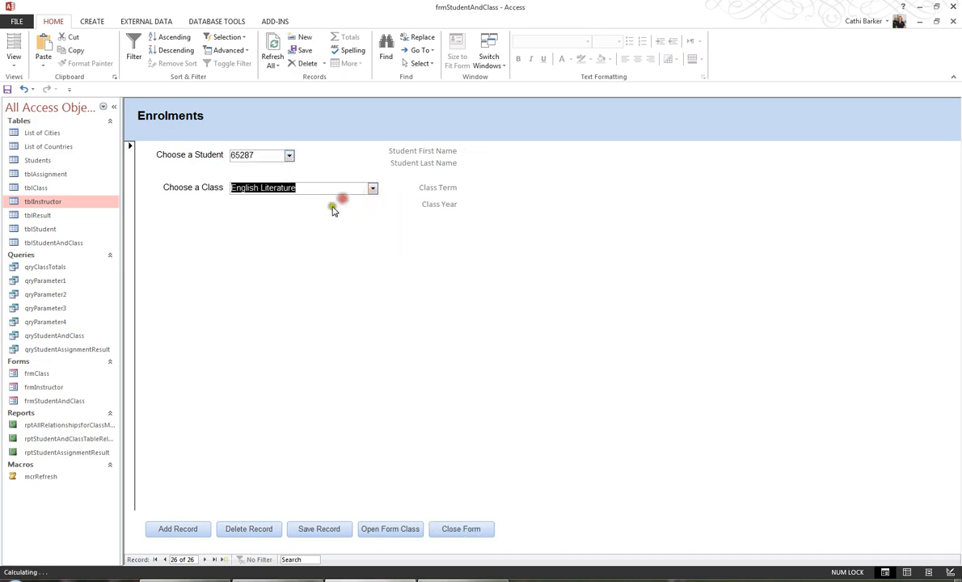
Add an enrolment record for the first student in the list with the class English Literature.
left_click(187, 527)
left_click(289, 156)
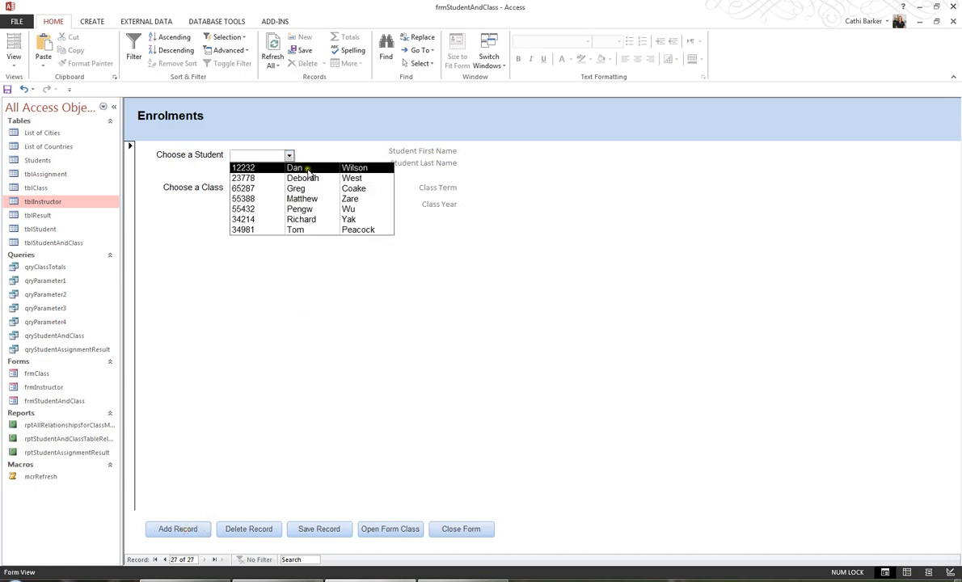
left_click(307, 168)
left_click(372, 188)
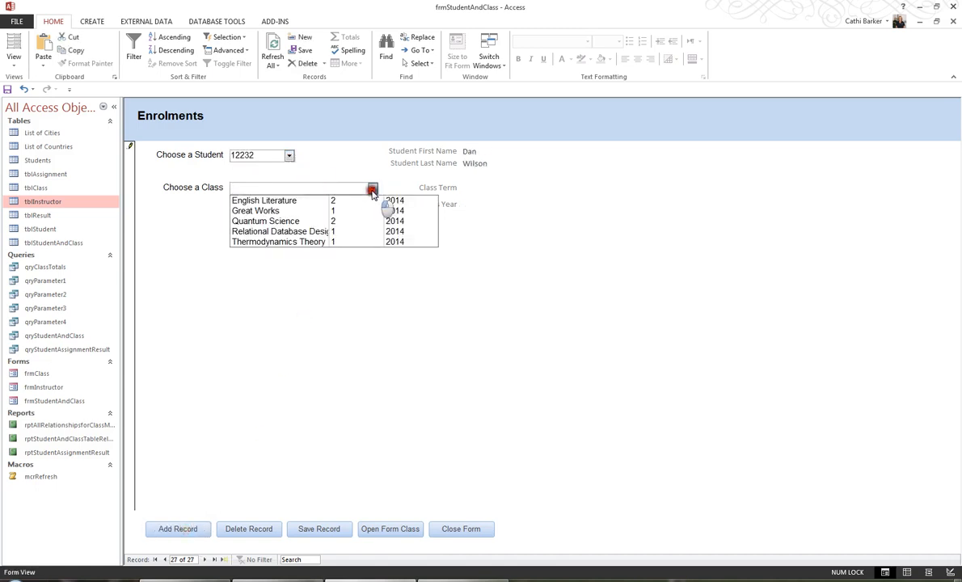
left_click(307, 200)
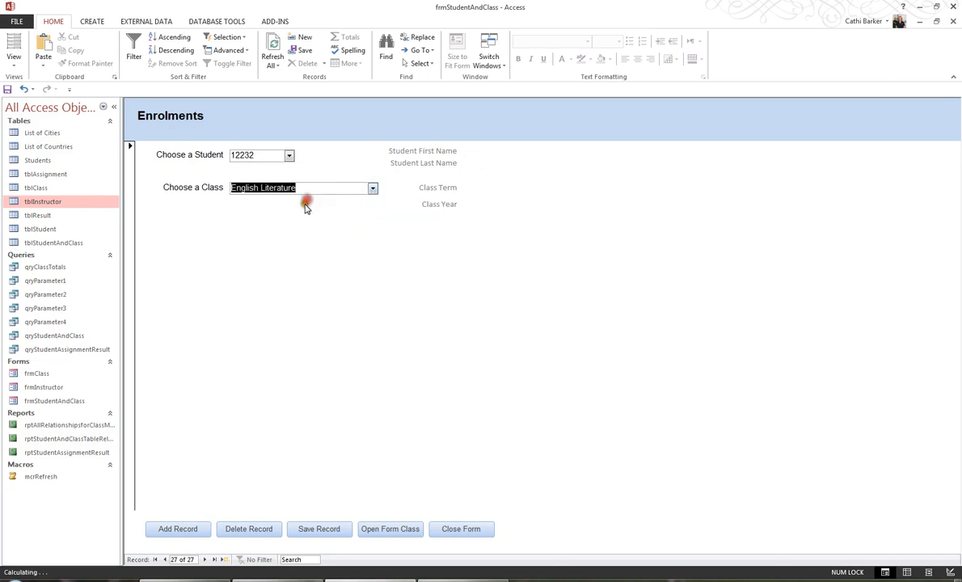
Add an enrolment record for the last student in the list with the class Quantum Science and close the Enrolments form.
left_click(187, 530)
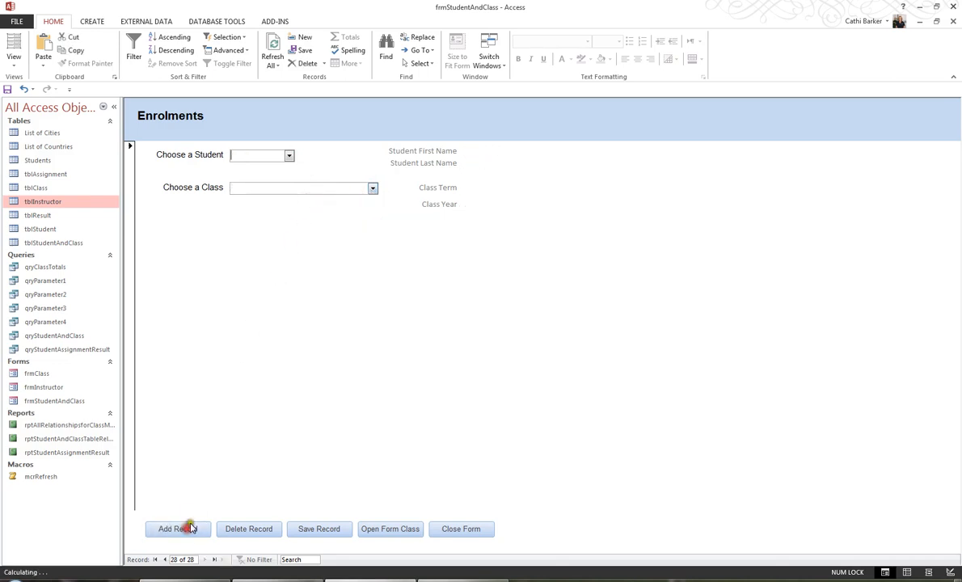
left_click(290, 155)
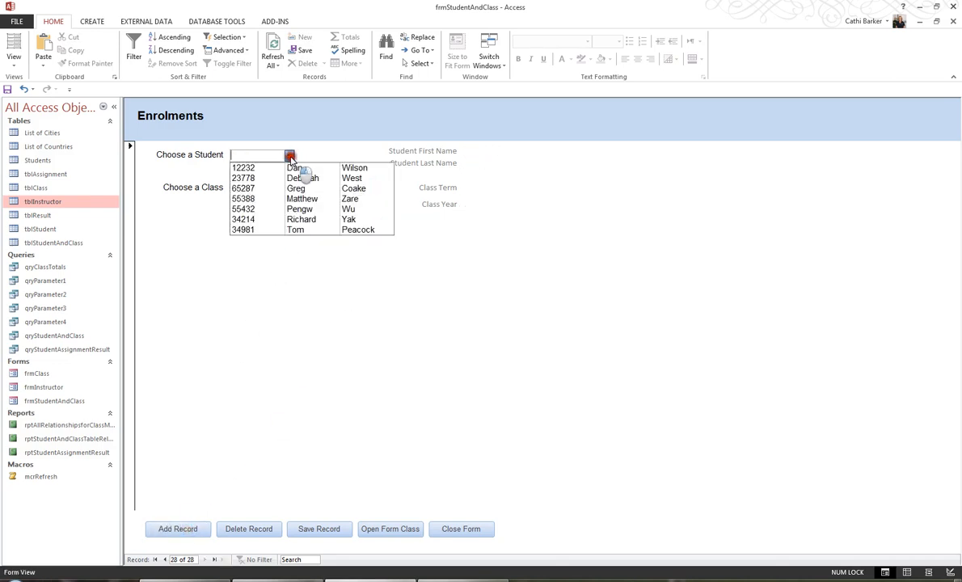
left_click(313, 231)
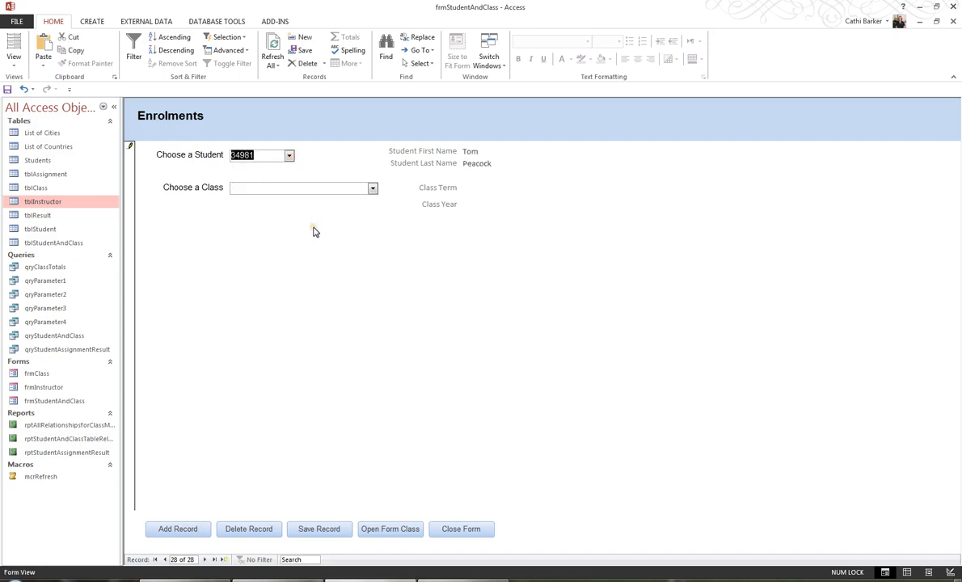
left_click(372, 188)
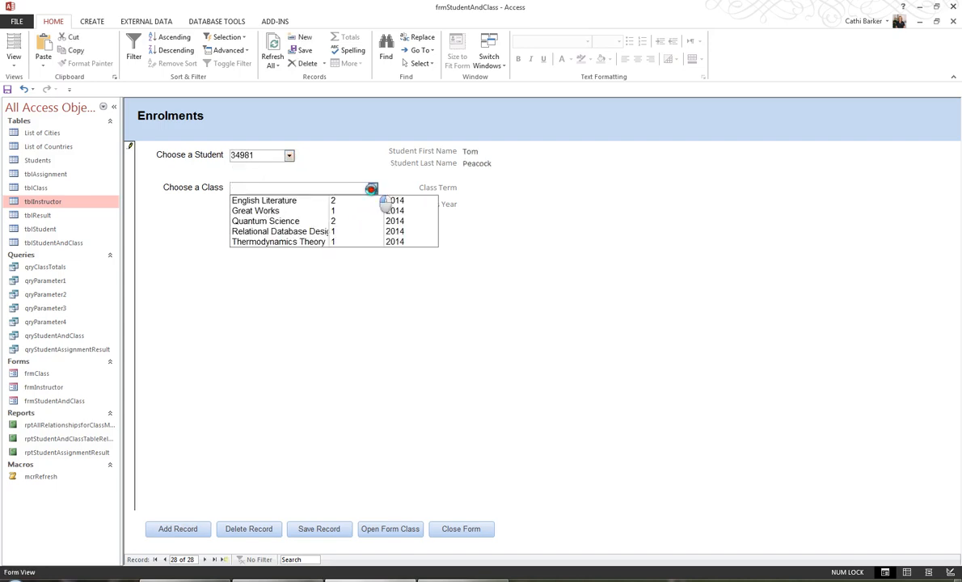
left_click(347, 222)
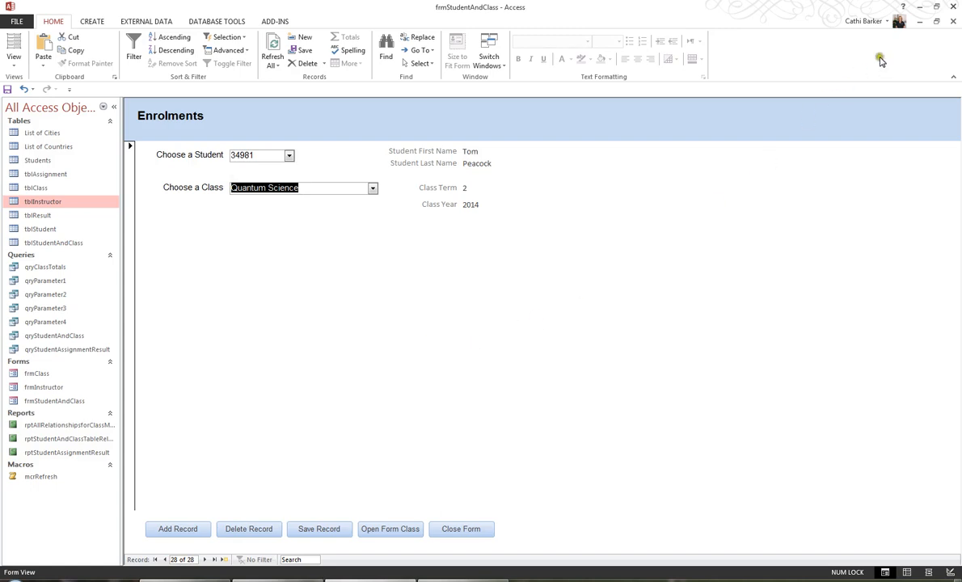
left_click(952, 23)
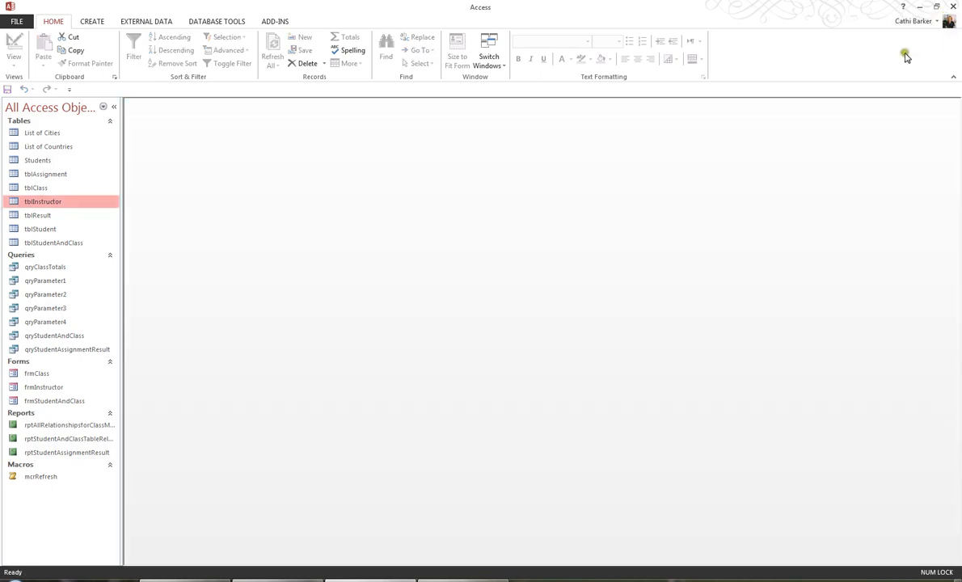